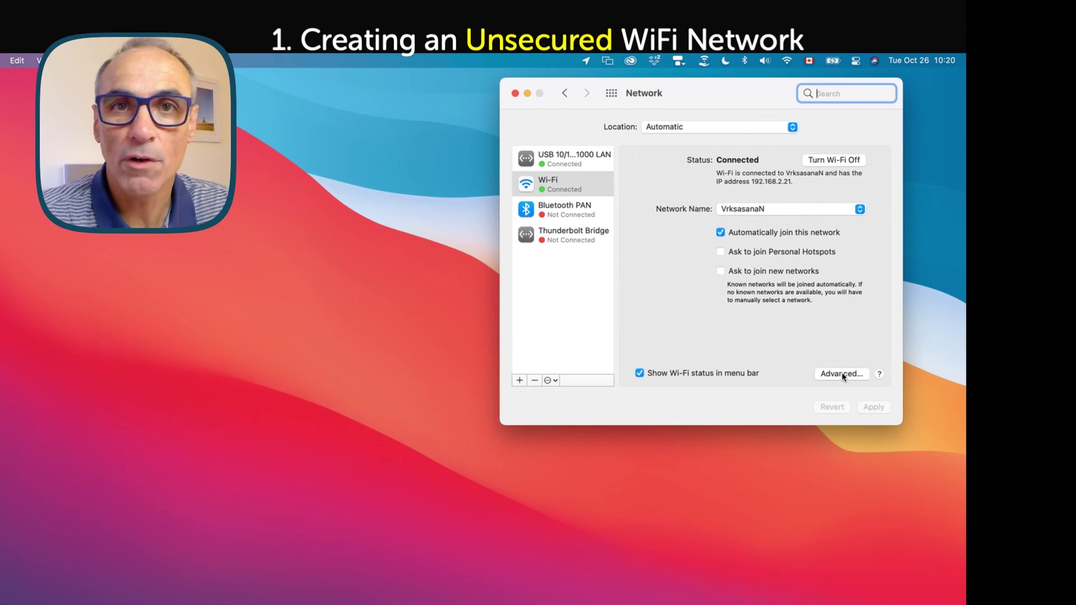
Step: Enable 'Show legacy networks and options' in the advanced Wi-Fi settings and apply the change
left_click(842, 374)
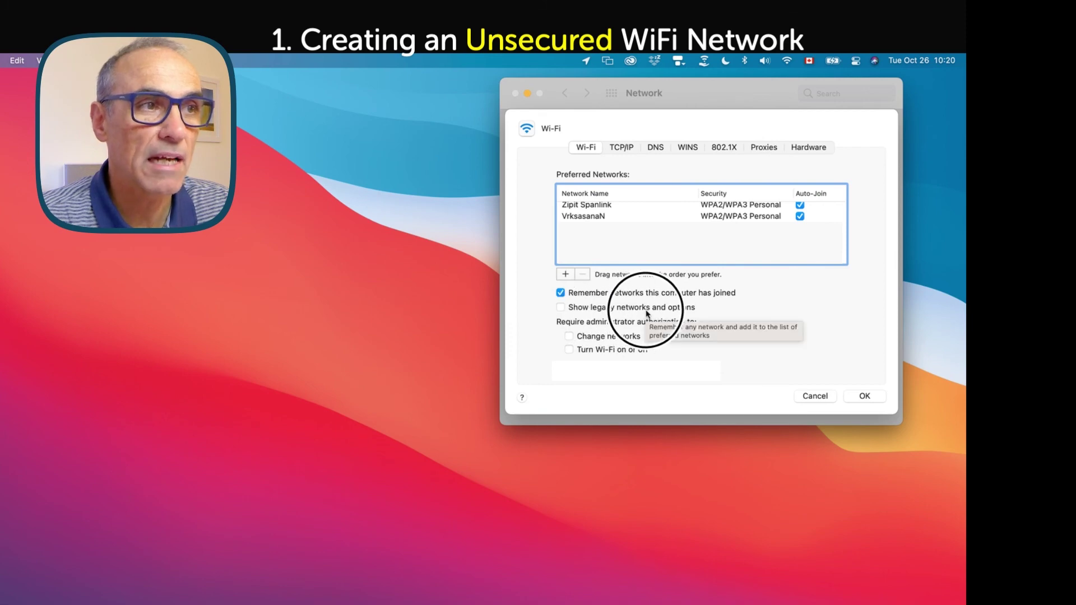
left_click(561, 307)
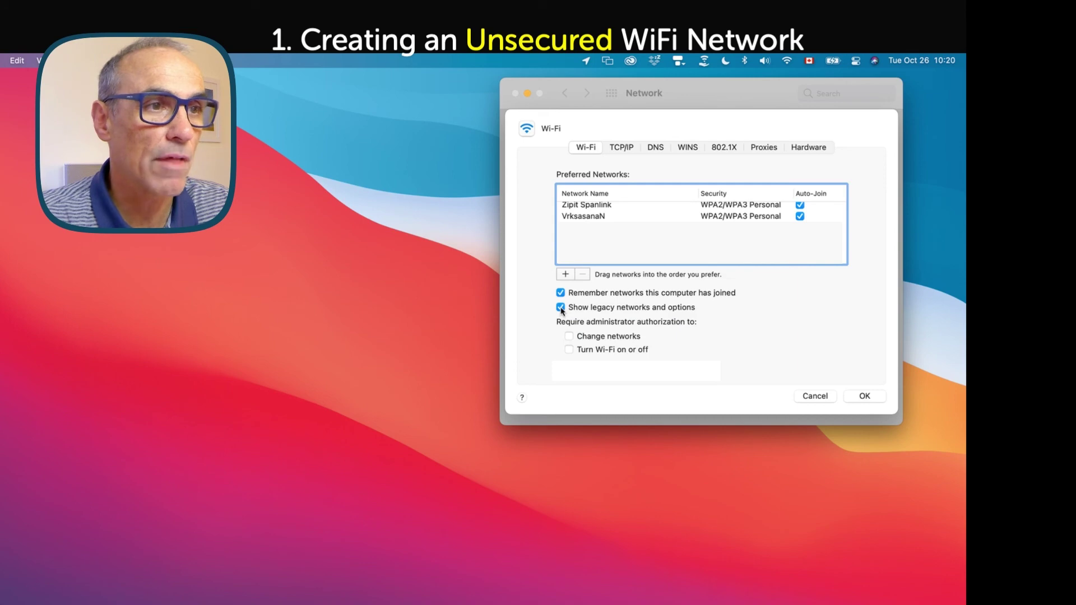
left_click(872, 398)
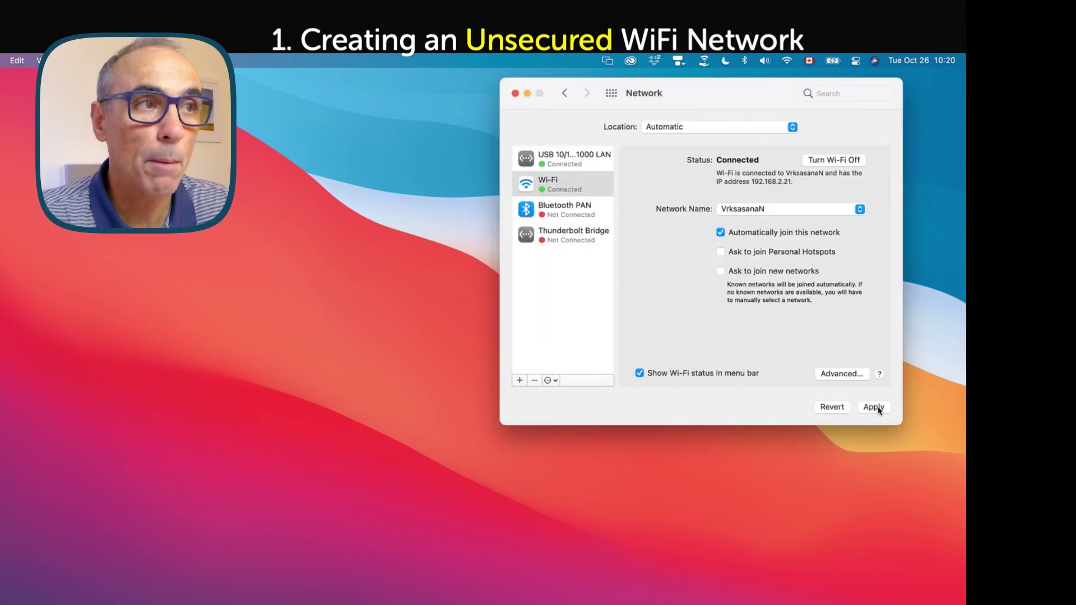
left_click(877, 408)
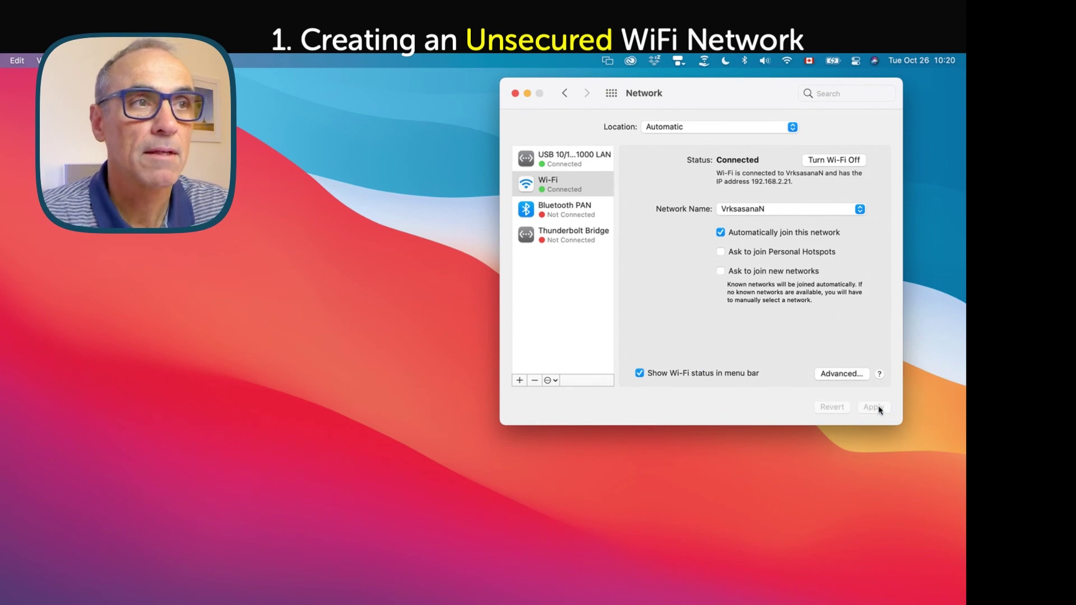
Step: Close Network preferences, open Create Network from the Wi-Fi menu, and move the dialog up and right
left_click(515, 94)
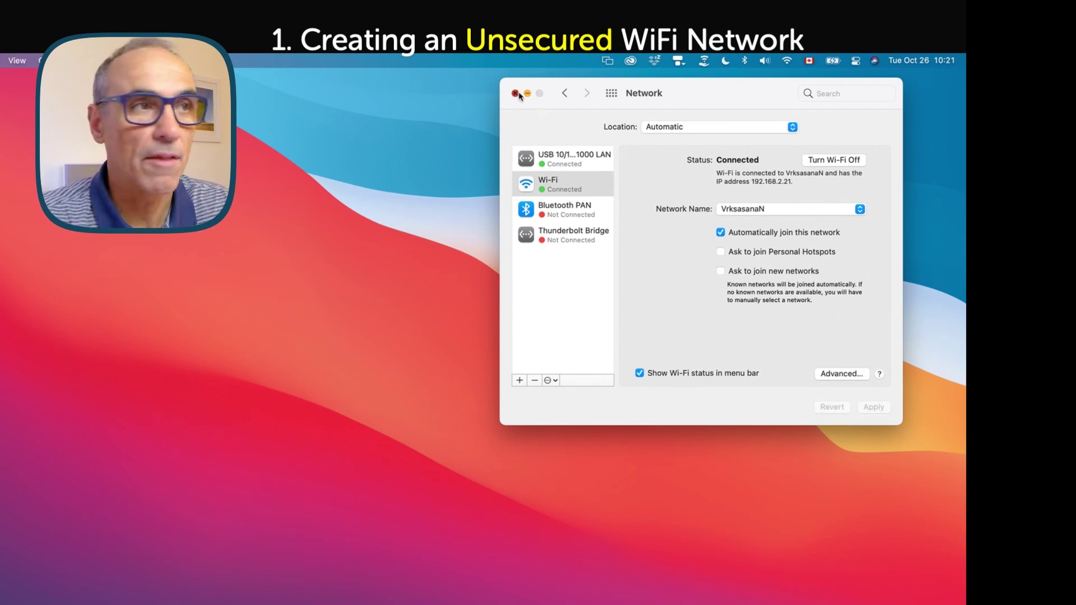
left_click(787, 63)
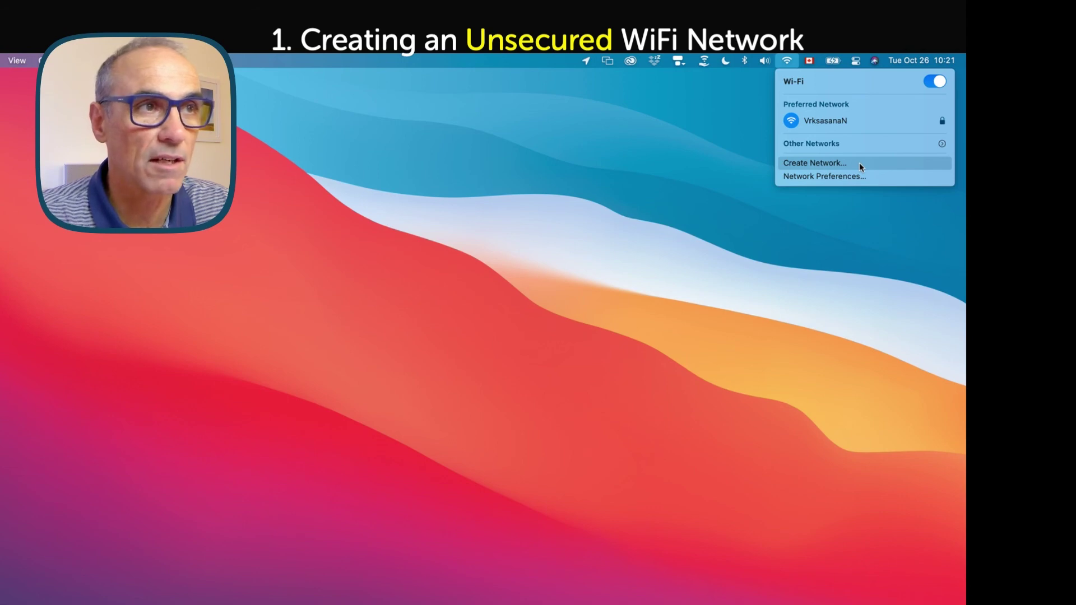
left_click(861, 164)
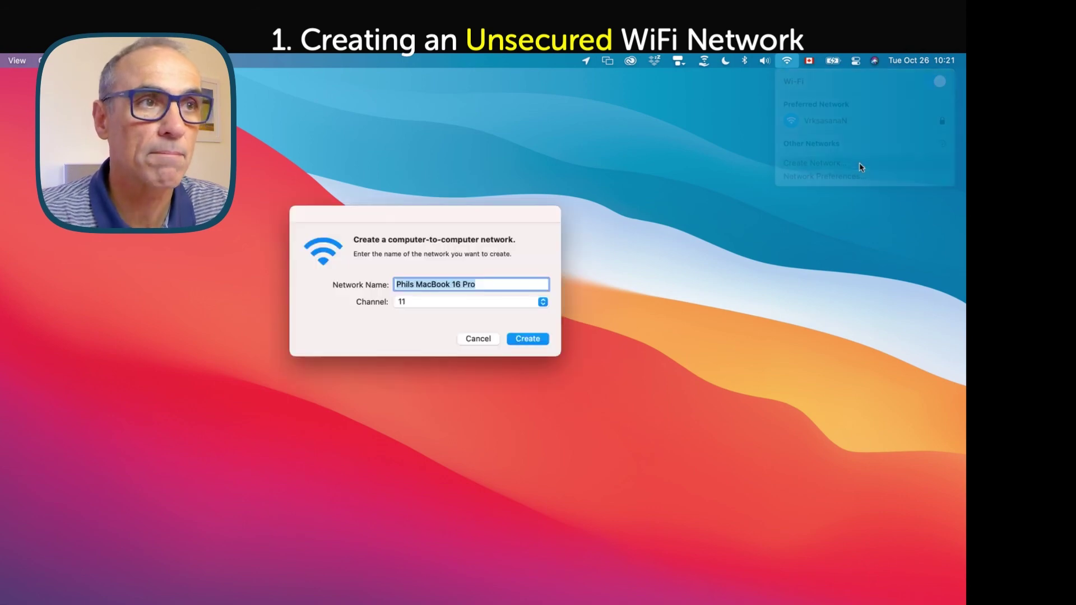
left_click_drag(486, 212, 667, 160)
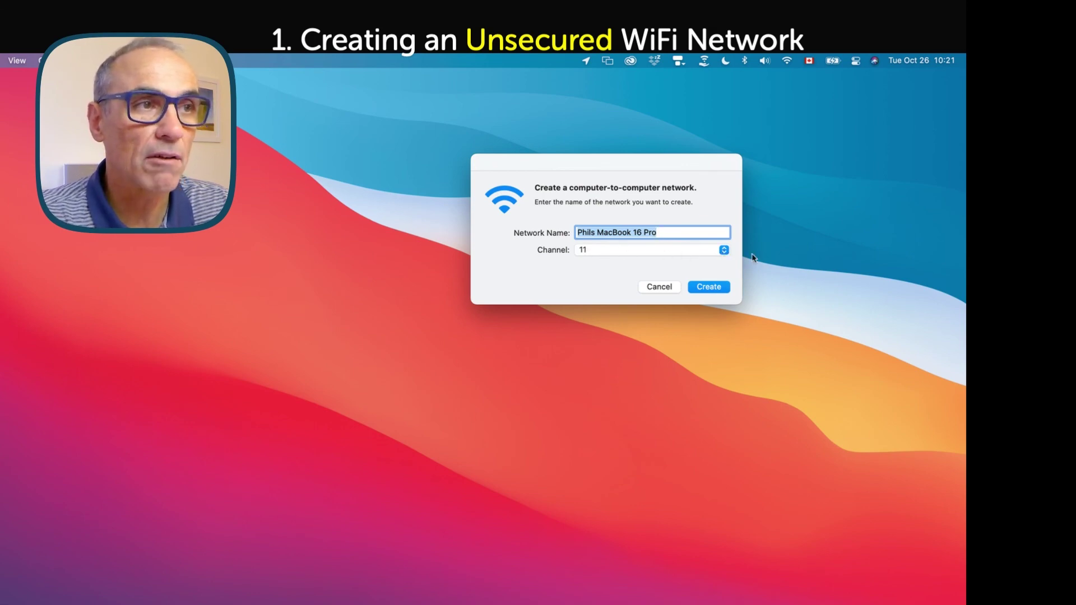
Step: Create the computer-to-computer network on channel 44, accepting the unsecured-network warning
left_click(723, 250)
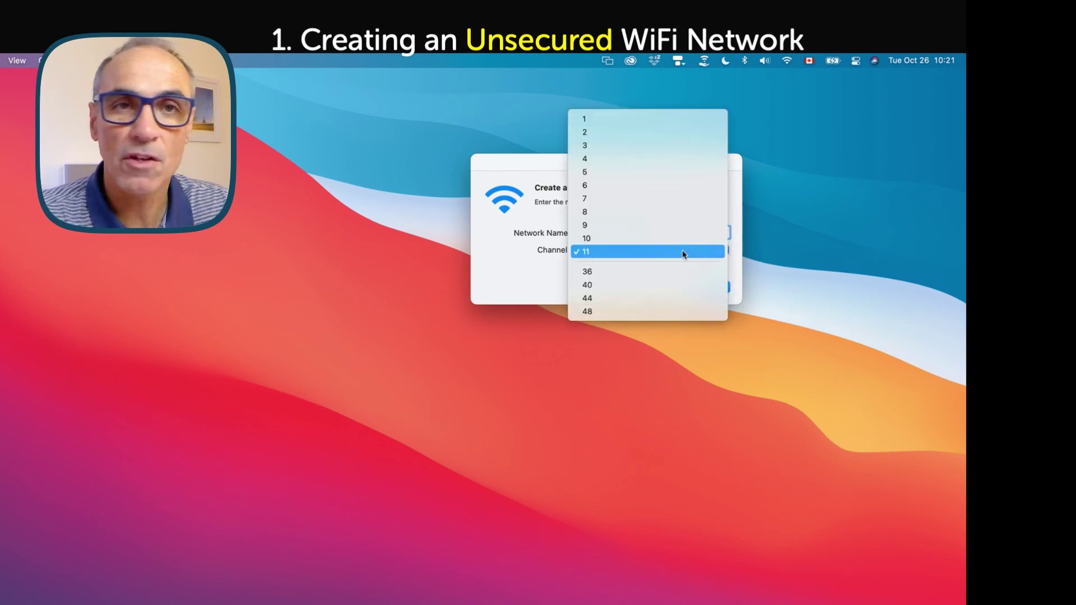
left_click(646, 298)
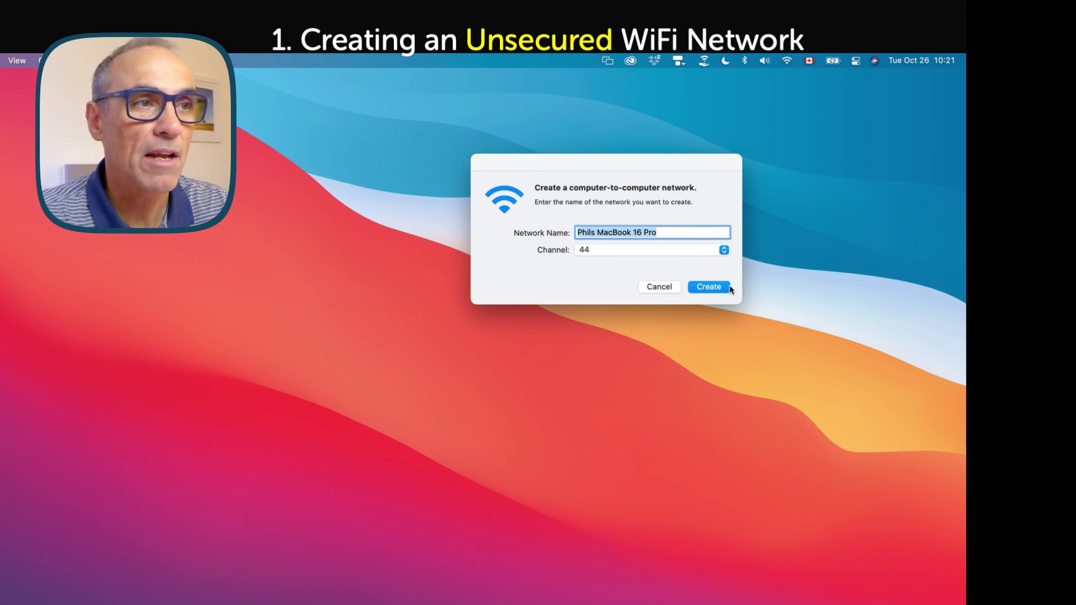
left_click(708, 287)
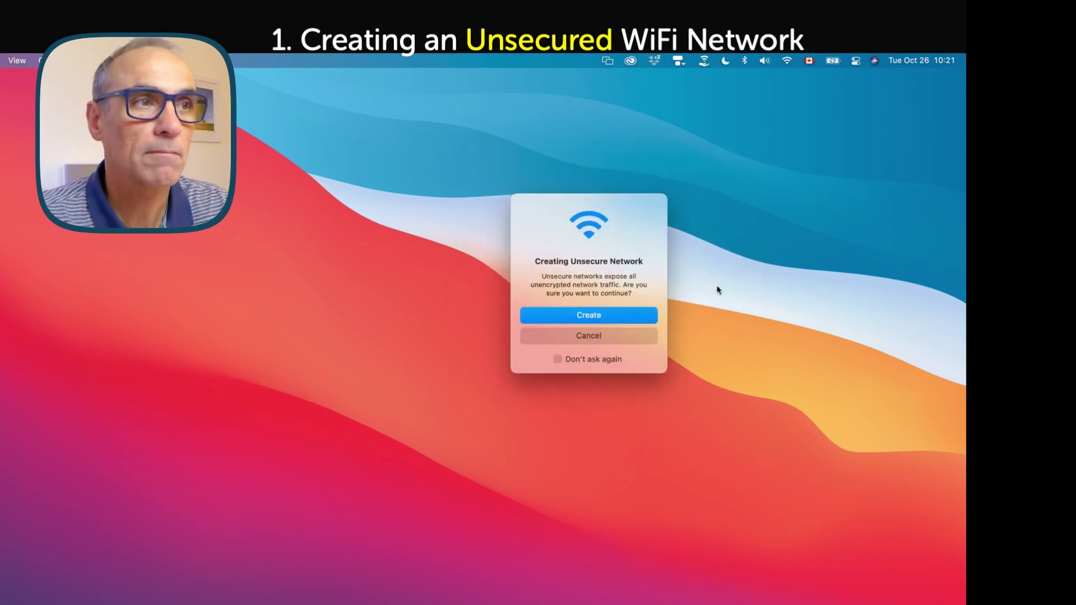
left_click(590, 316)
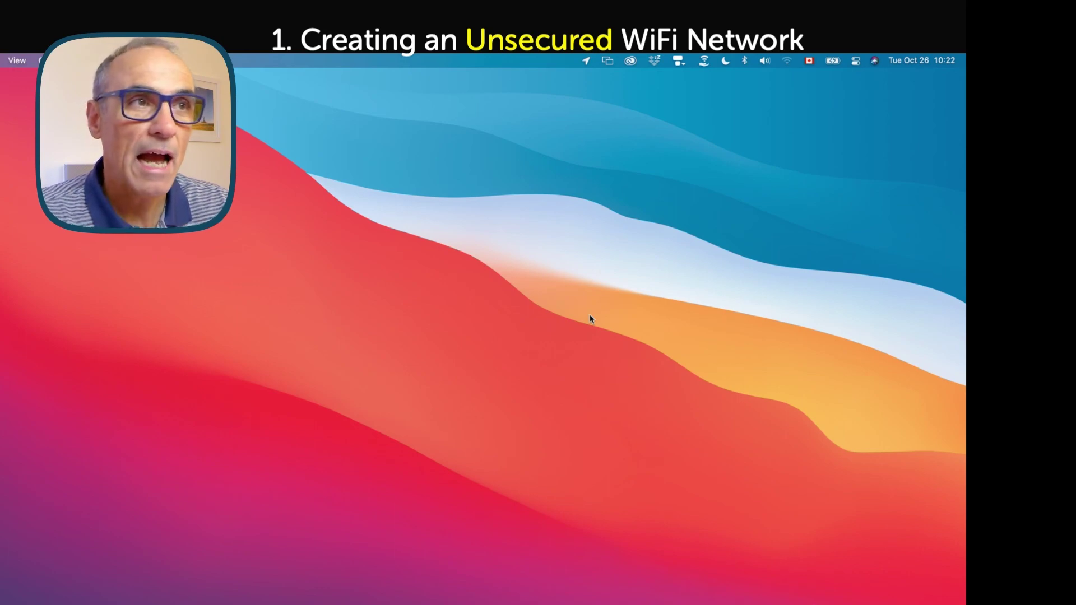
Step: Open the Wi-Fi menu to see the Mac's own network listed under Device
left_click(788, 61)
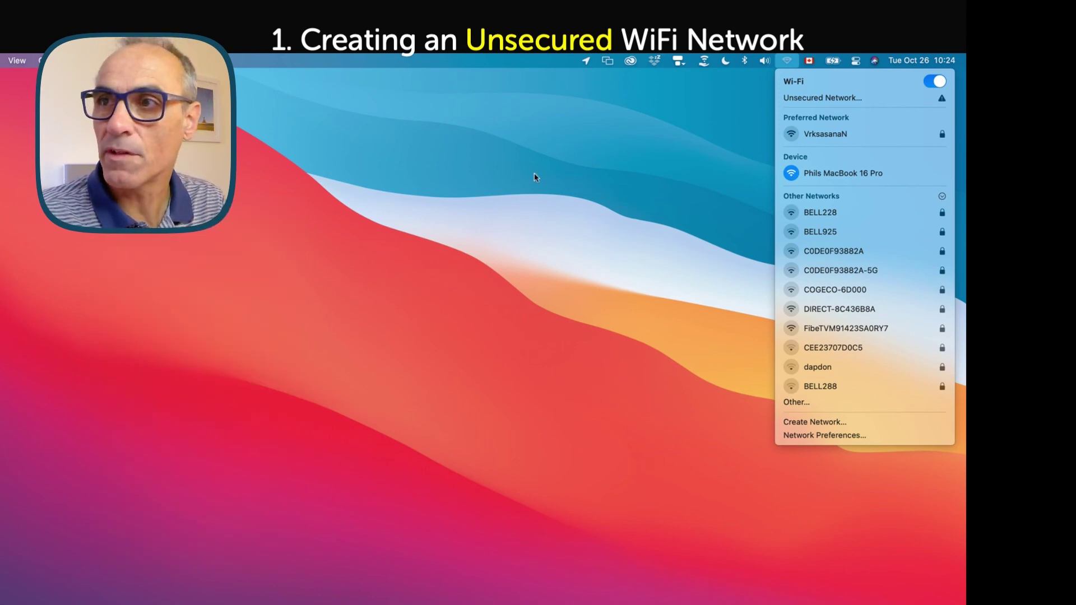
Step: Rejoin the preferred VrksasanaN network and dismiss the Wi-Fi menu
left_click(794, 136)
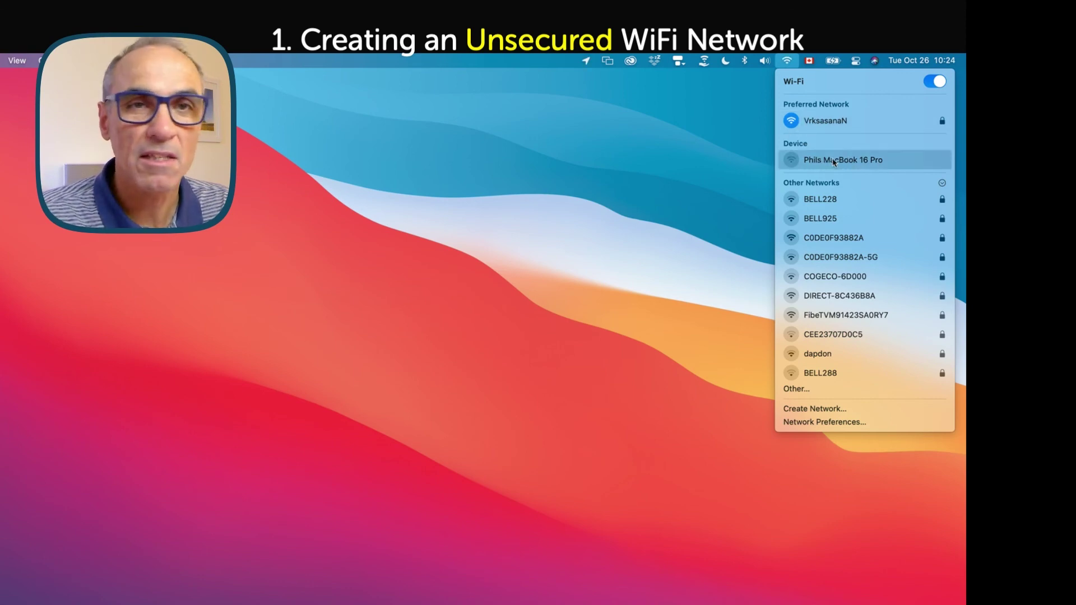
left_click(724, 121)
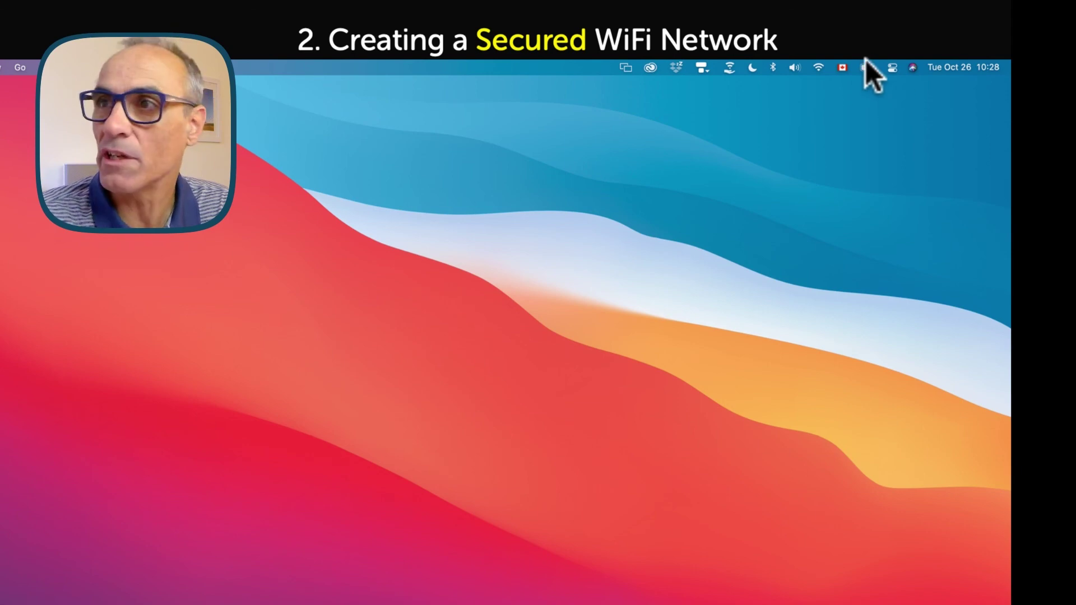
Step: Open Network preferences from the Wi-Fi menu, centre the window, and return to all preference panes
left_click(819, 67)
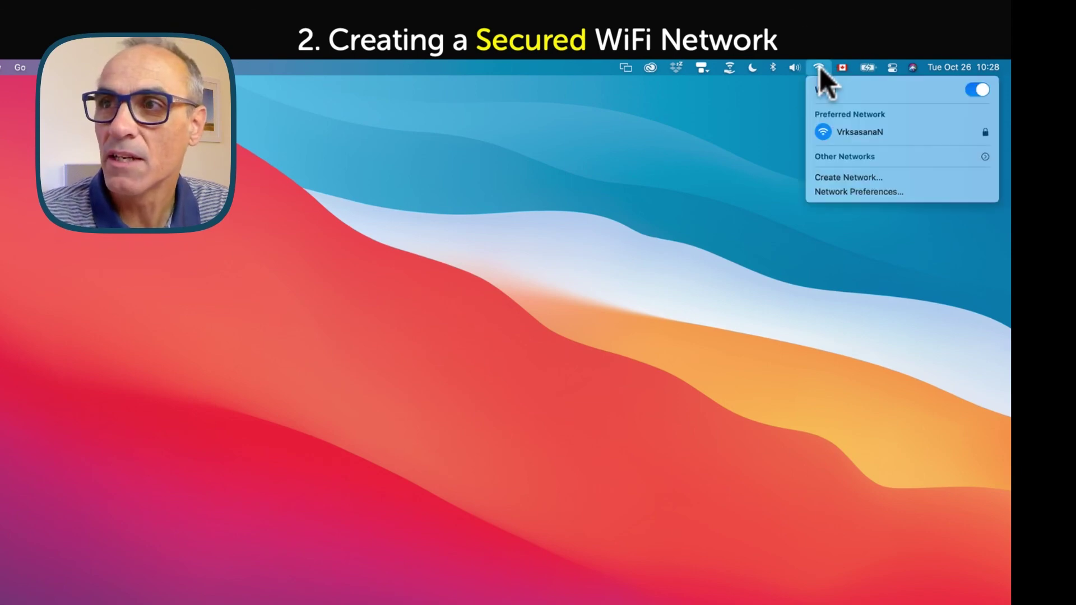
left_click(848, 192)
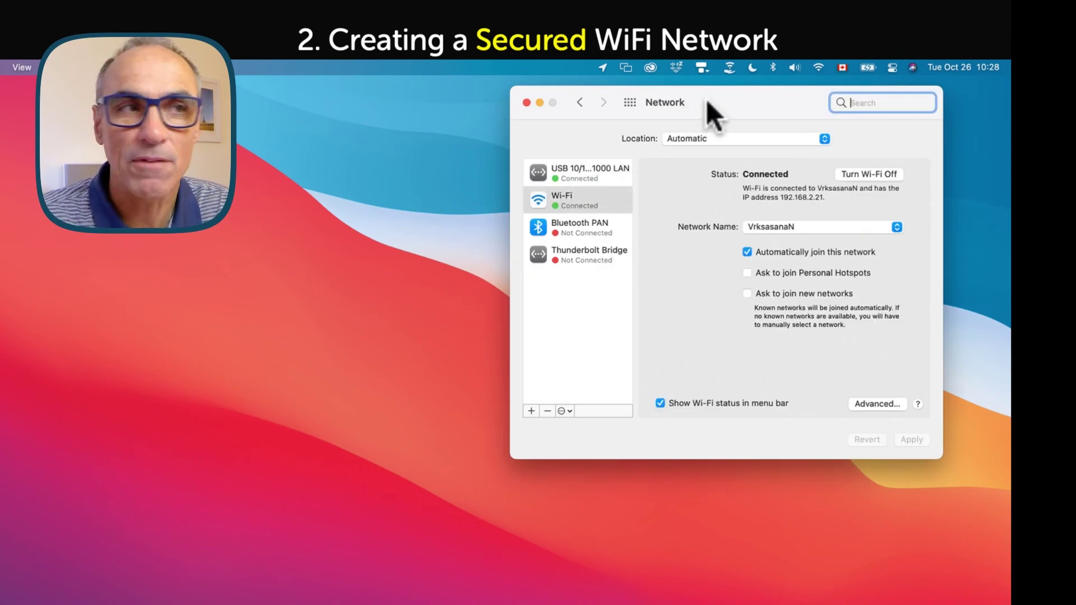
left_click_drag(695, 106, 583, 109)
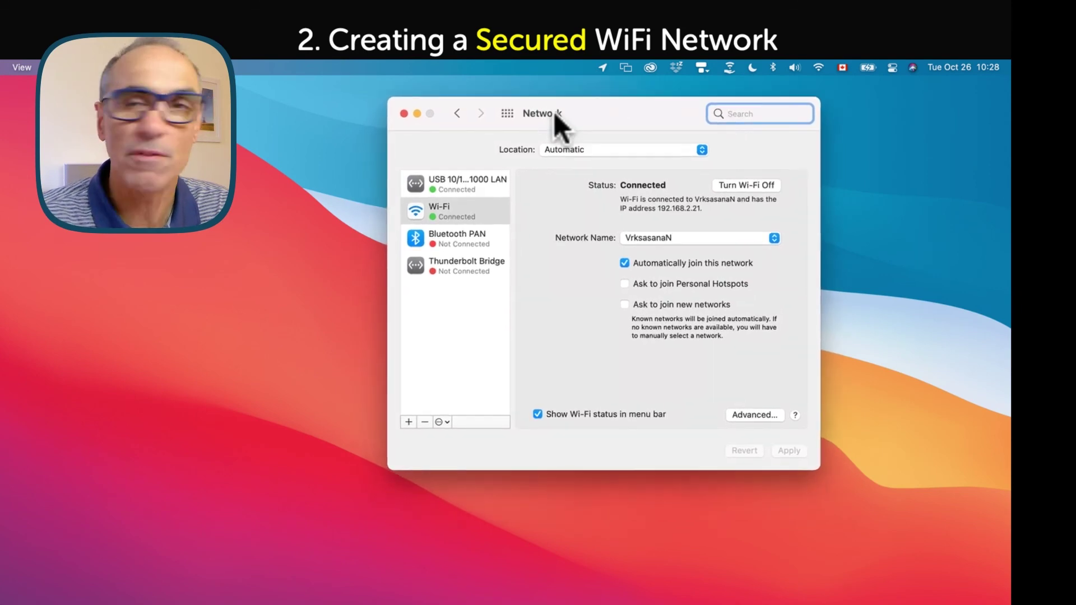
left_click(507, 113)
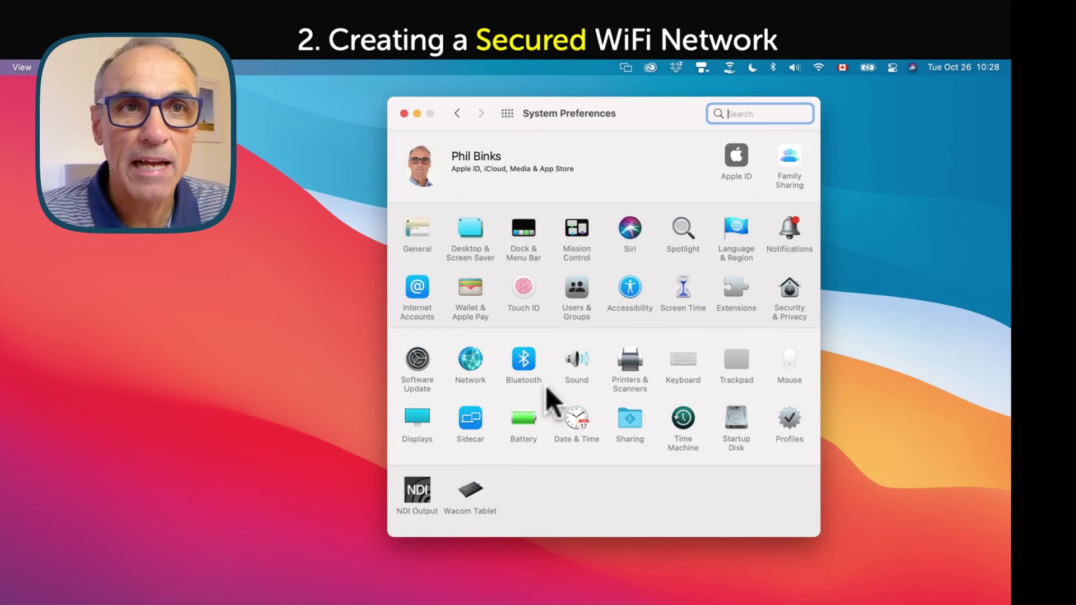
Step: Open the Sharing pane from the System Preferences grid
left_click(632, 422)
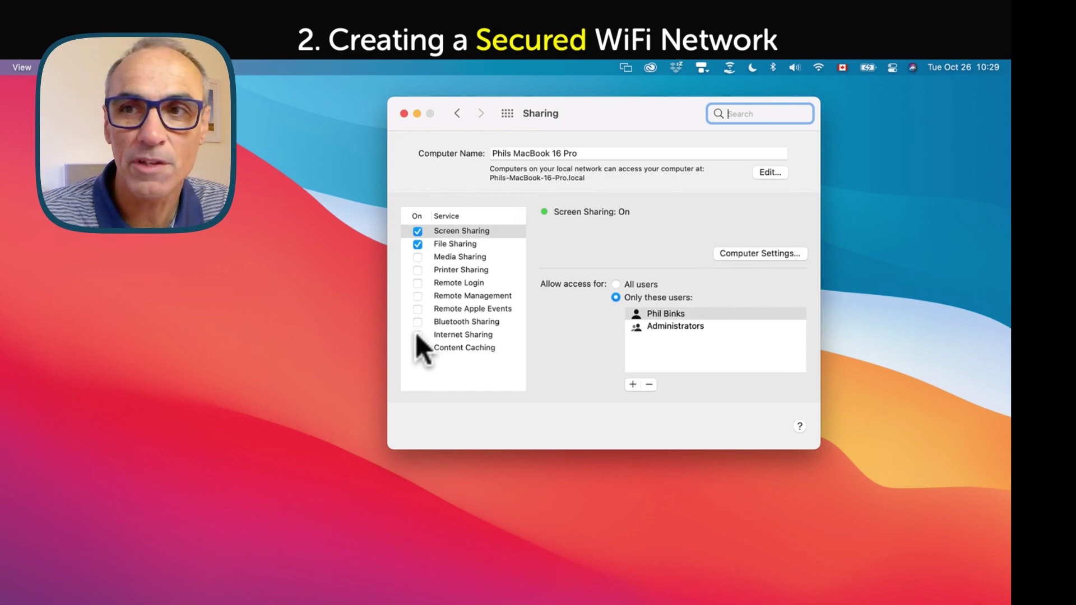
Step: Select Internet Sharing and pick Wi-Fi as the port for sharing the USB 10/100/1000 LAN connection
left_click(481, 335)
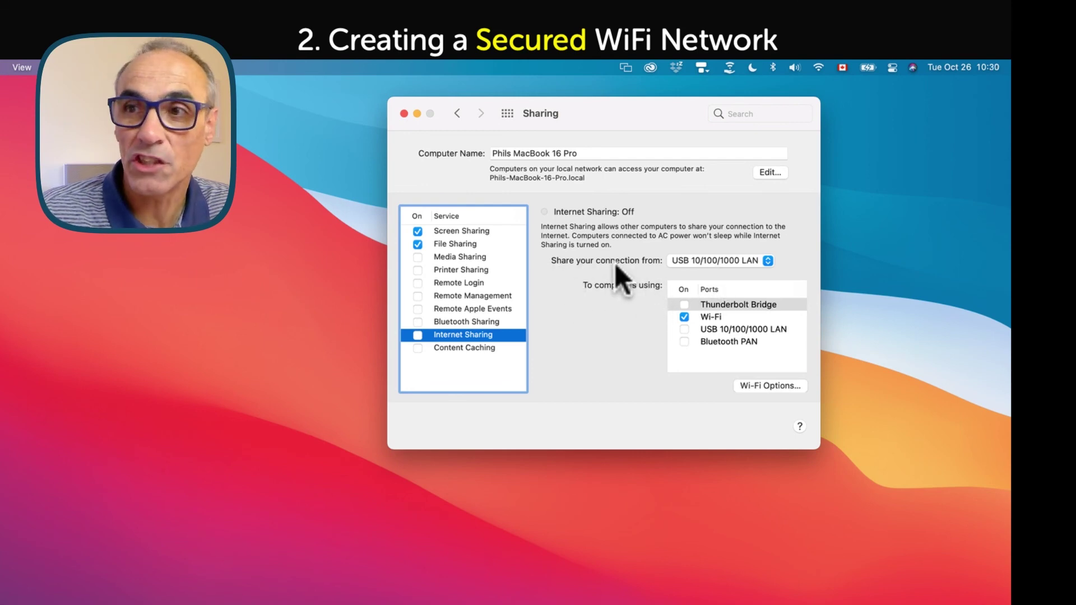
left_click(710, 317)
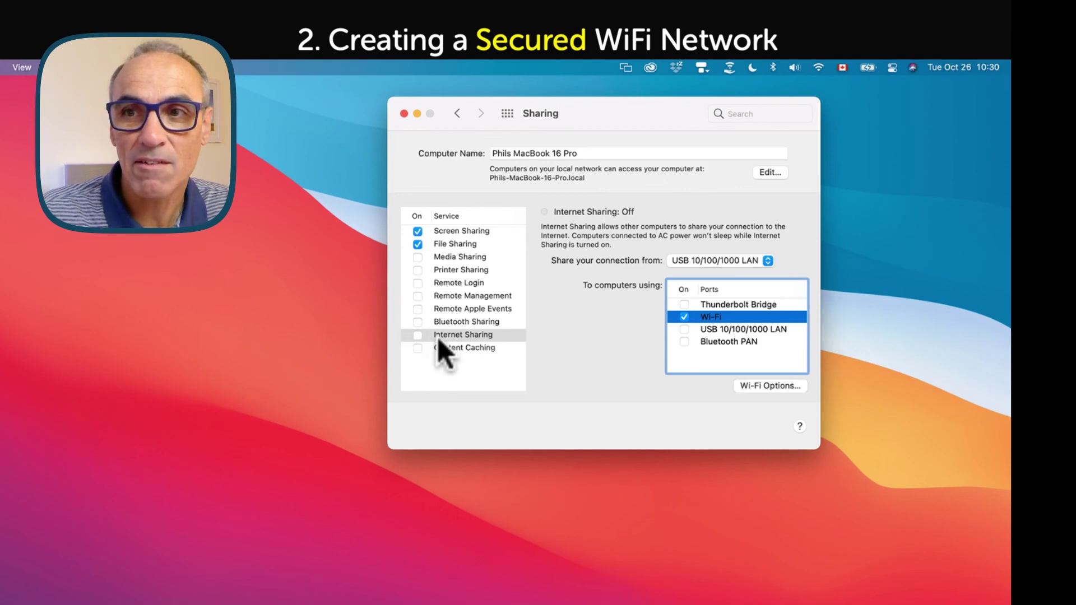
Step: Name the shared Wi-Fi network 'My NDI Network' on channel 48 with WPA2/WPA3 Personal security
left_click(774, 382)
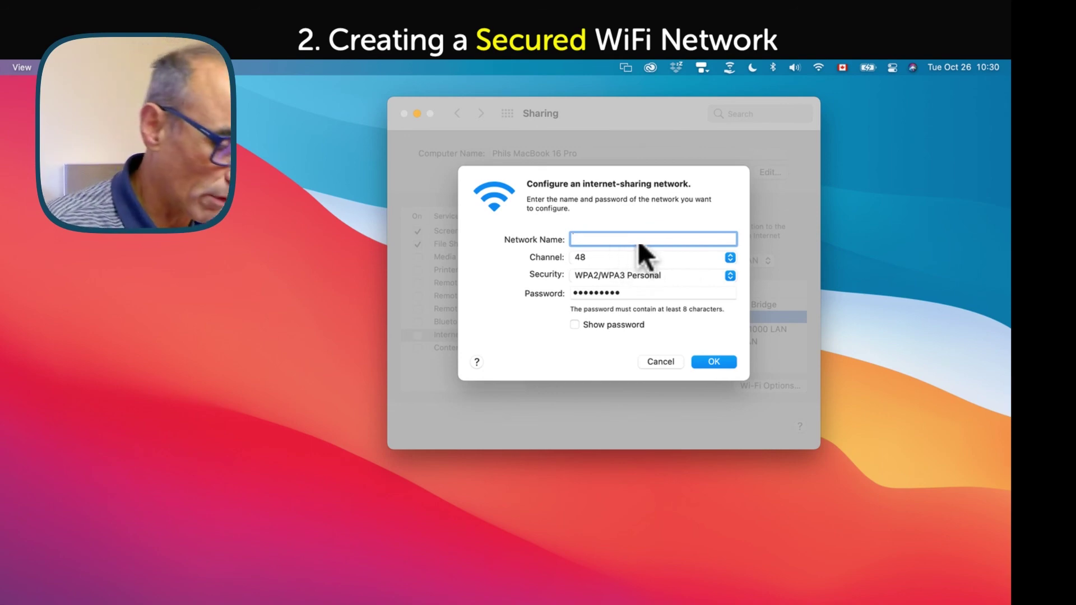
type("My")
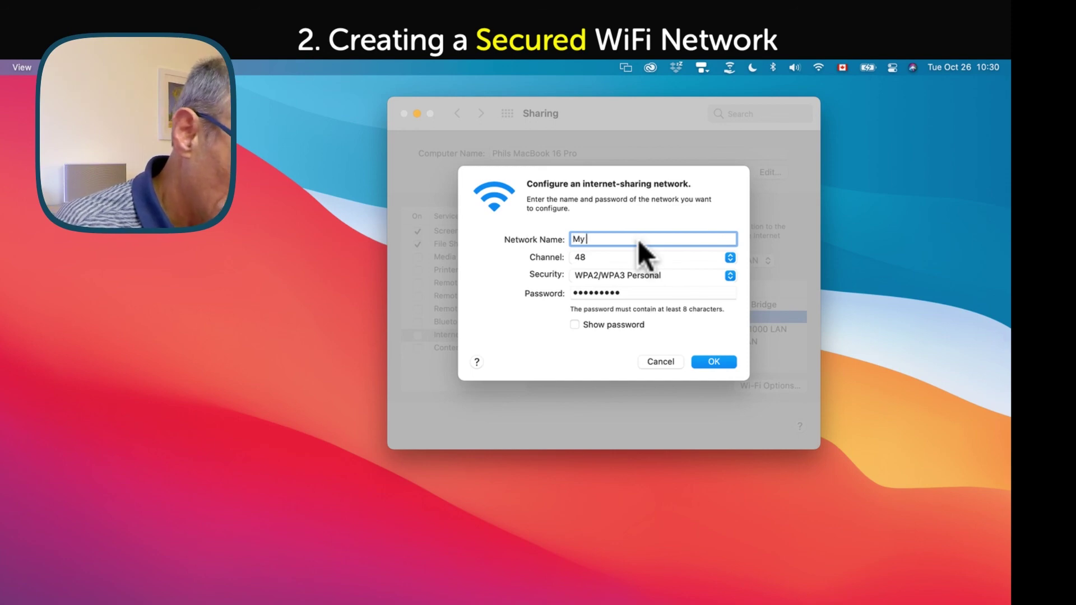
type(" NDI Network")
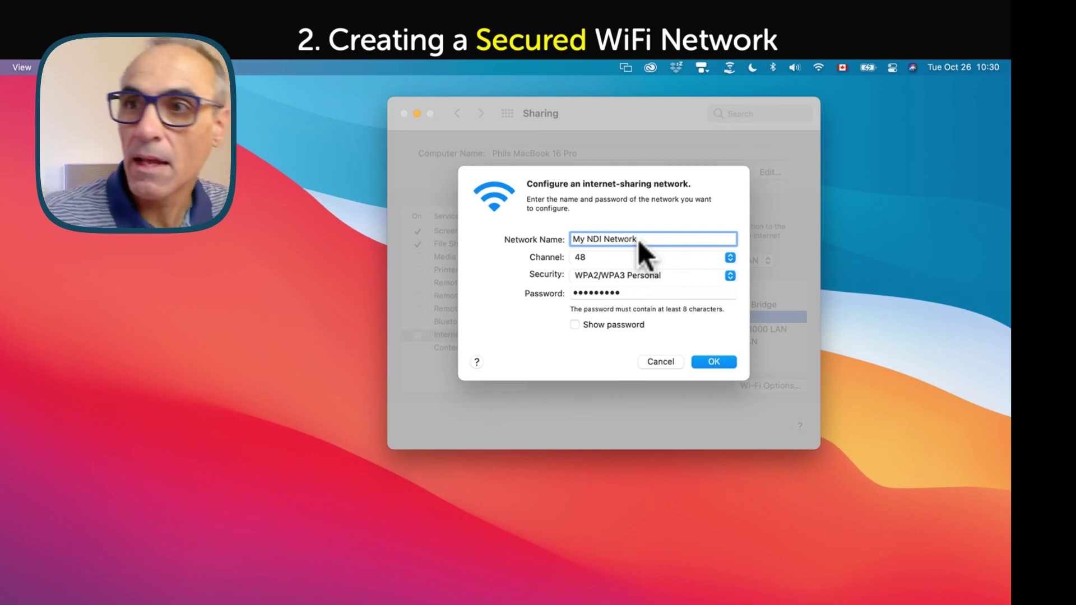
left_click(728, 259)
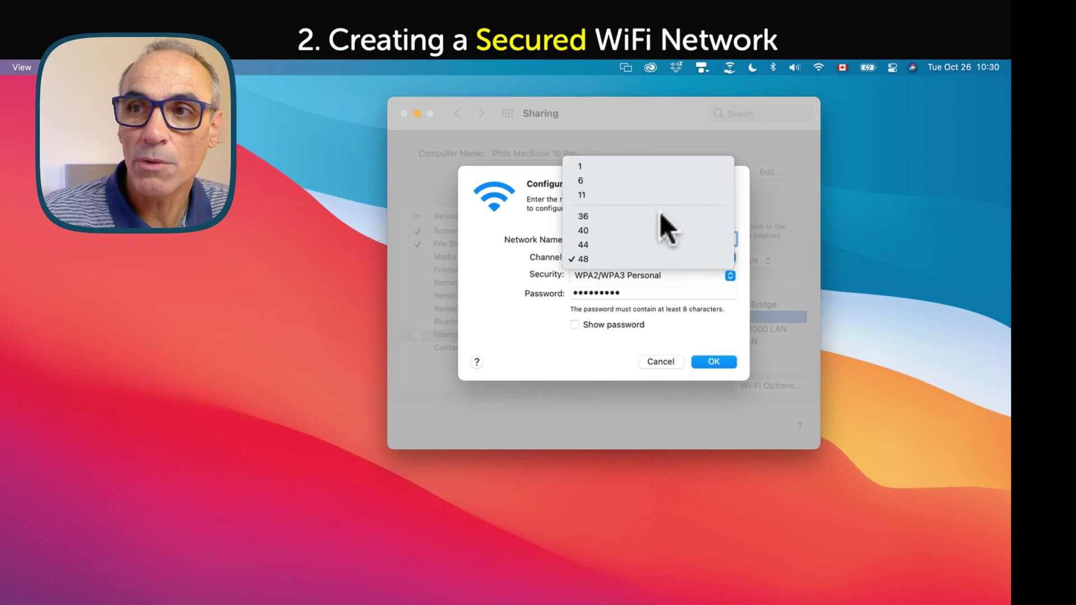
left_click(601, 257)
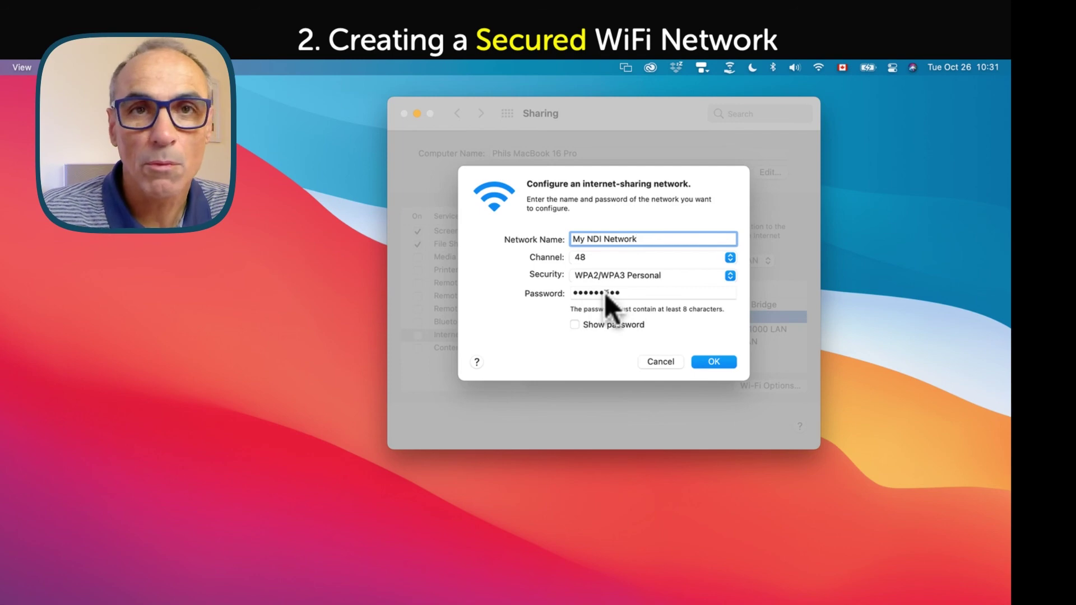
left_click(715, 362)
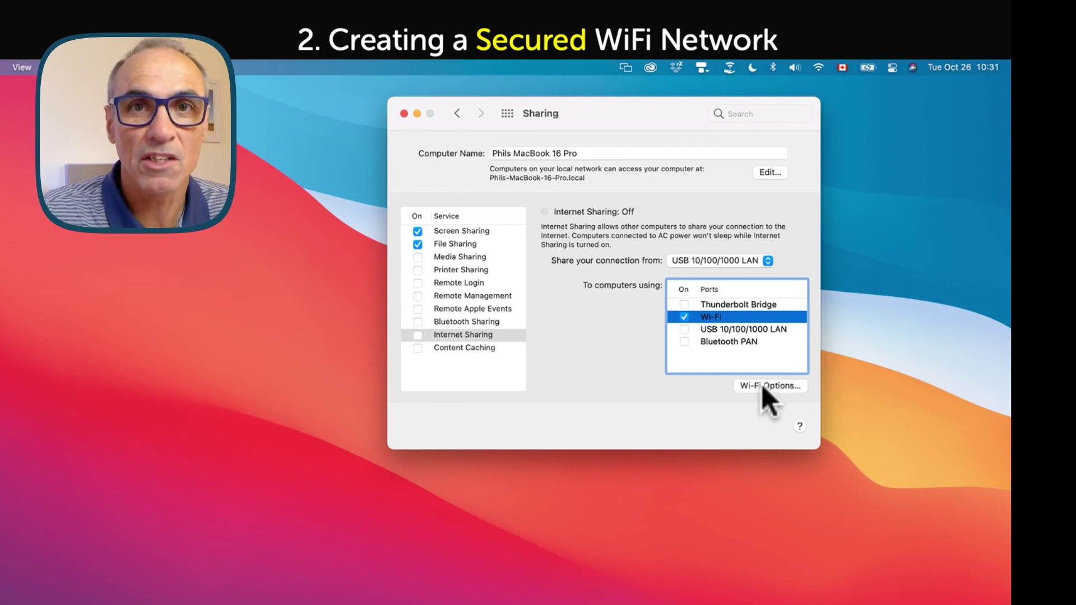
Step: Tick the Internet Sharing checkbox and confirm Start to switch sharing on
left_click(417, 334)
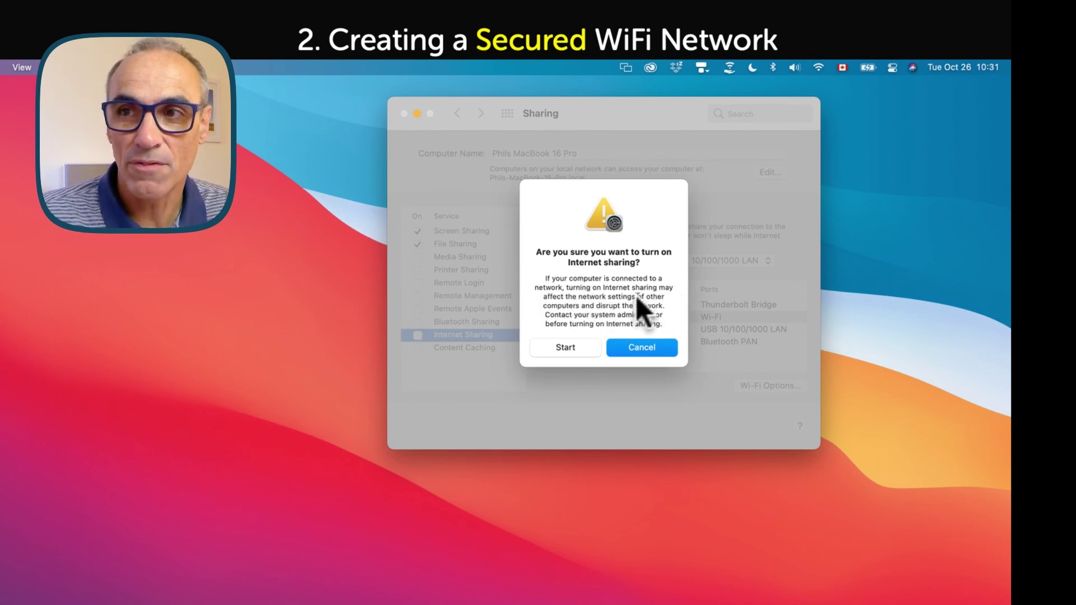
left_click(566, 347)
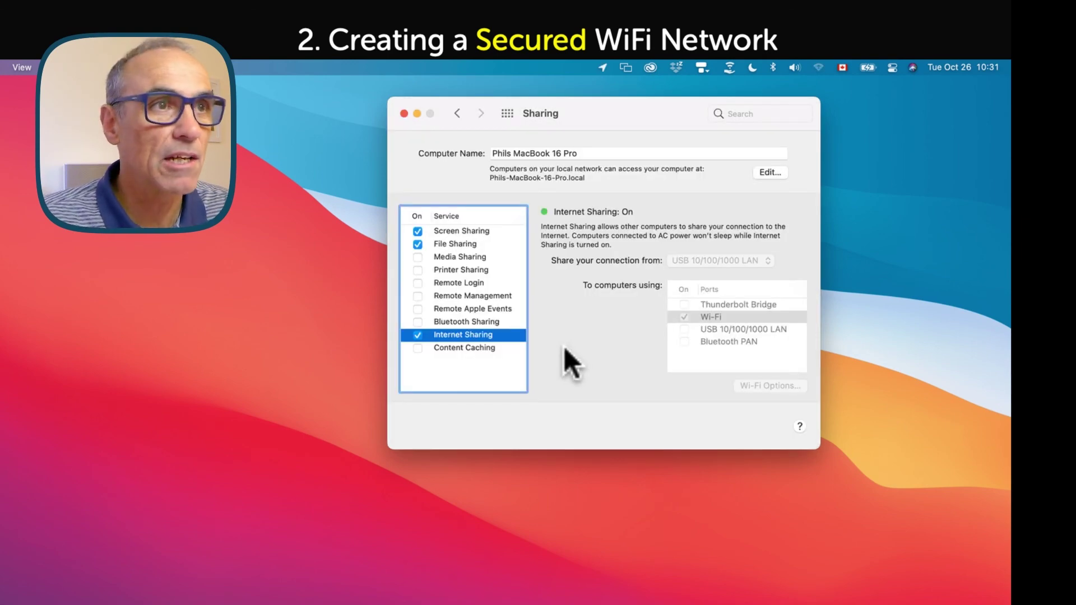
Step: Close System Preferences and check that the Wi-Fi menu reports Internet Sharing on channel 48
left_click(815, 79)
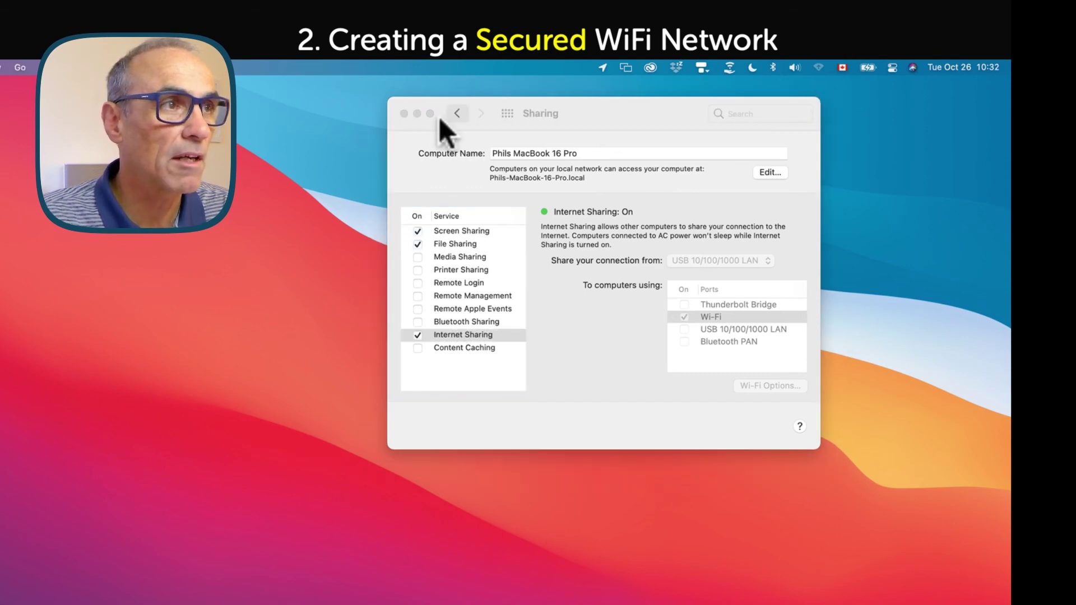
left_click(403, 113)
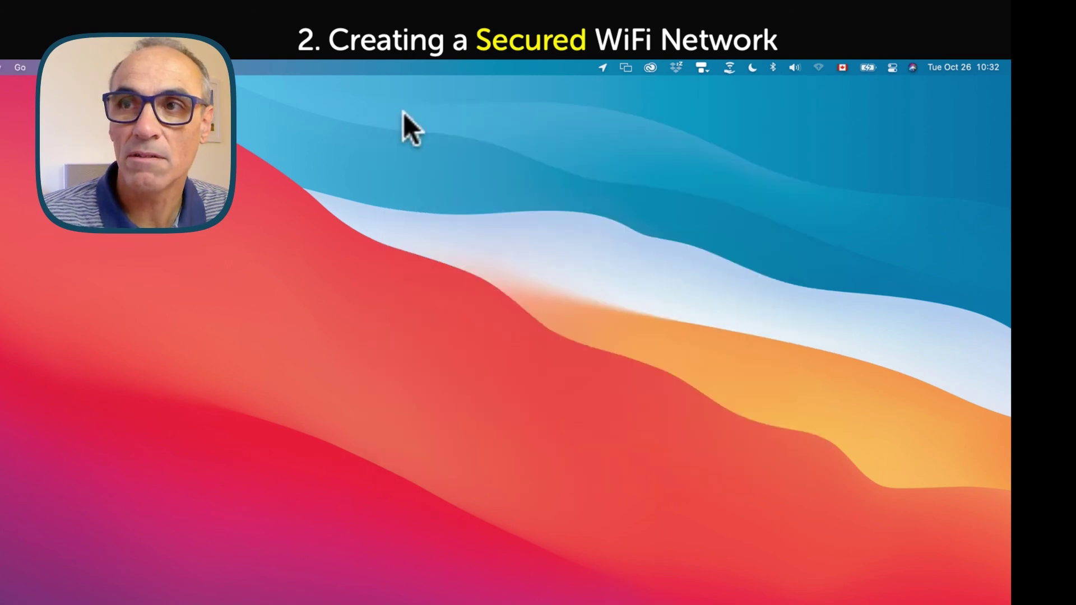
left_click(819, 67)
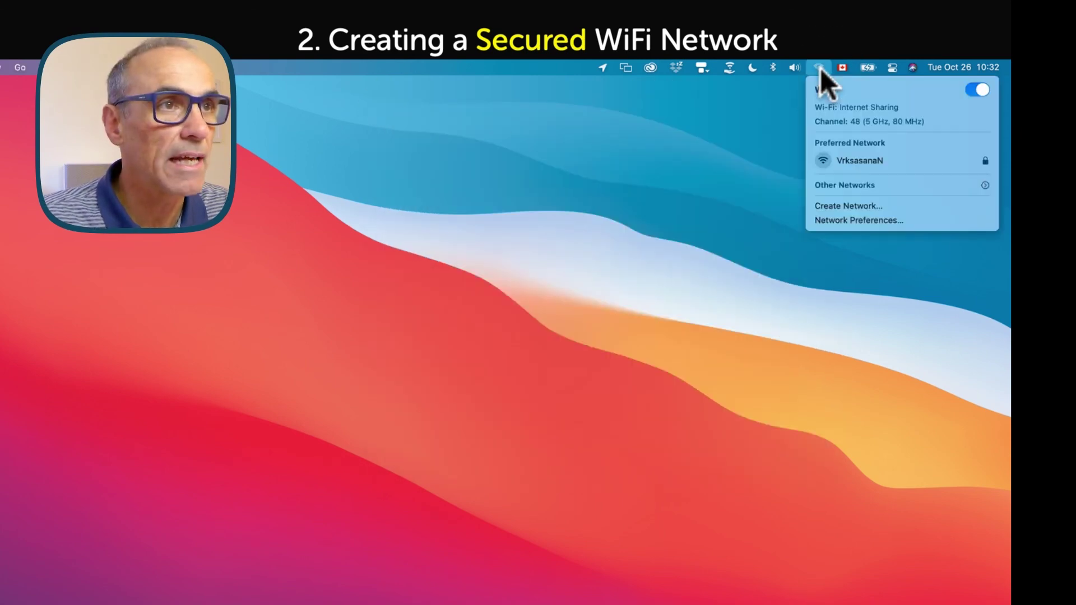